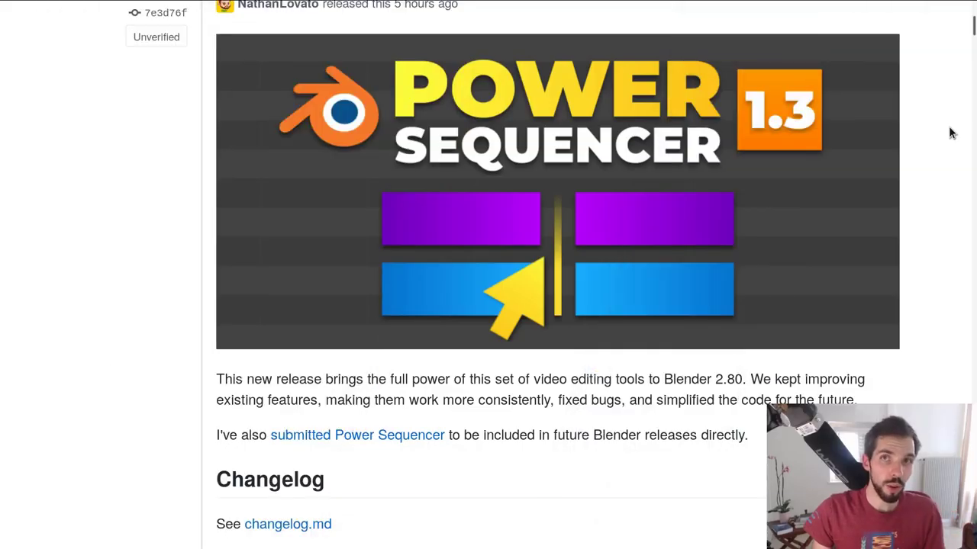
Read the Power Sequencer 1.3 release page down to 'Become a Contributor', then return to Blender's sequencer.
left_click_drag(973, 26, 972, 48)
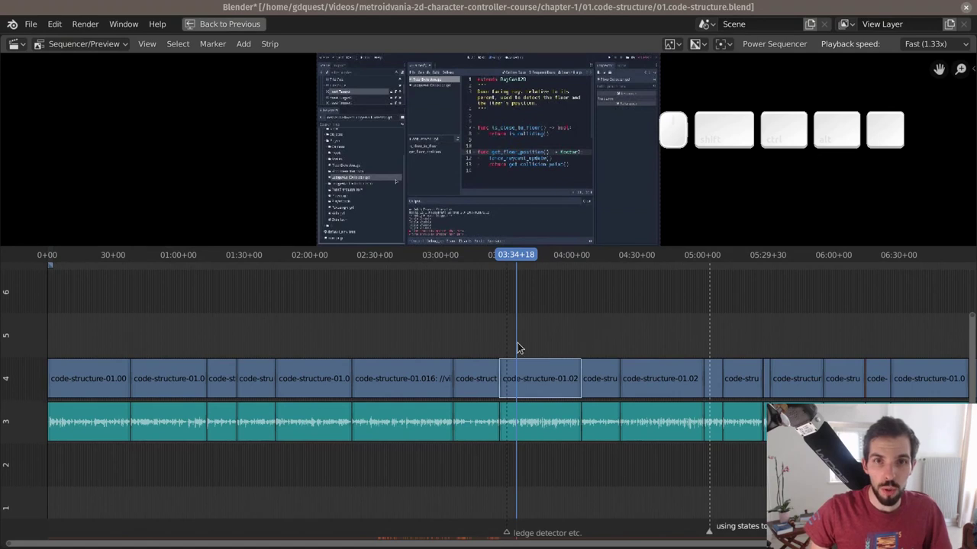
middle_click_drag(517, 343, 428, 328)
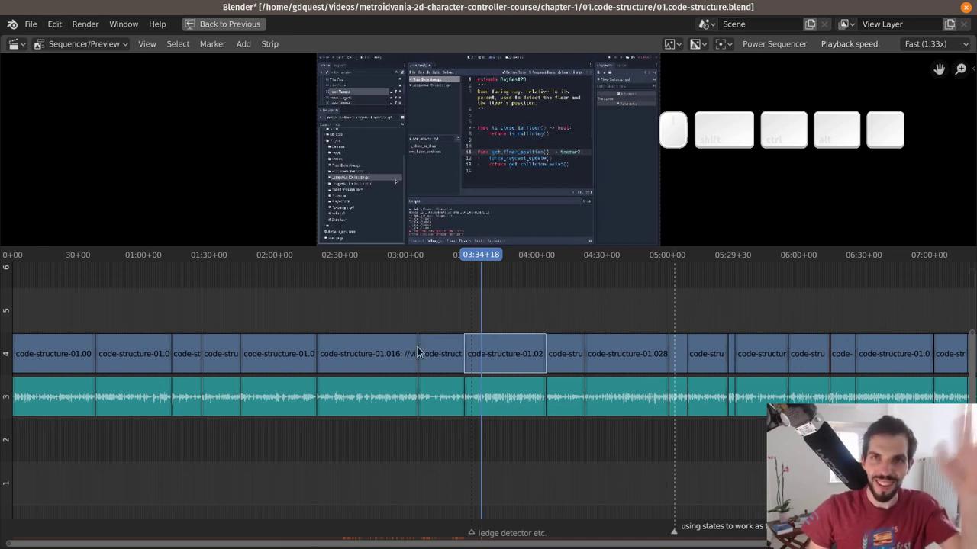
Trial-move a code-structure strip up to channel 5, then undo it back to channel 4.
scroll(381, 339, "left", 1, "ctrl")
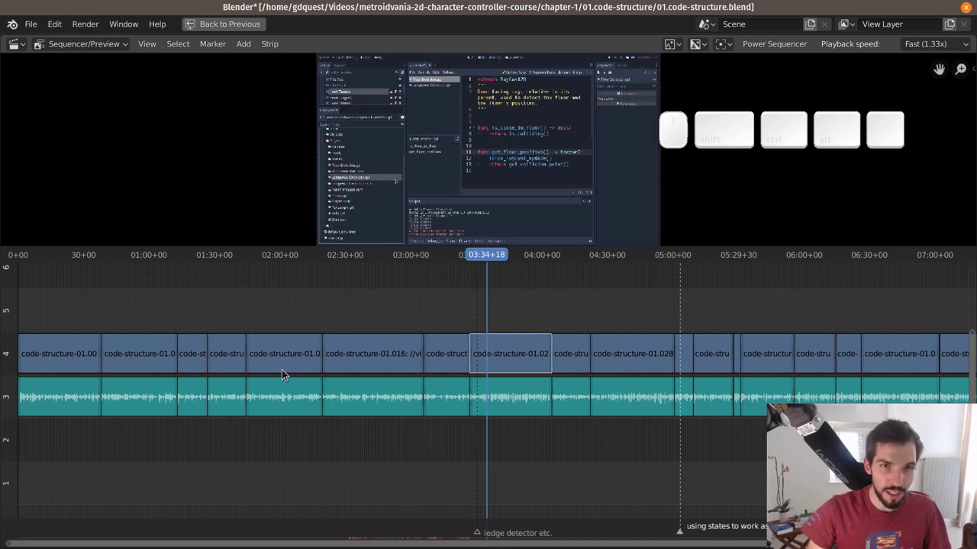
left_click_drag(286, 356, 386, 307)
middle_click_drag(501, 304, 449, 328)
key("ctrl+z")
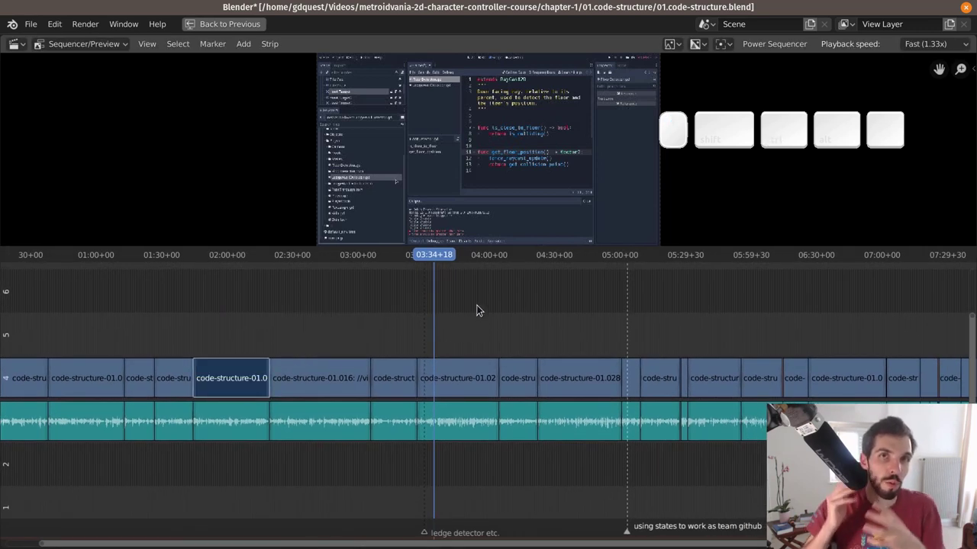
Deselect, fit the whole edit in the timeline, and select the short strip after the playhead.
left_click(464, 327)
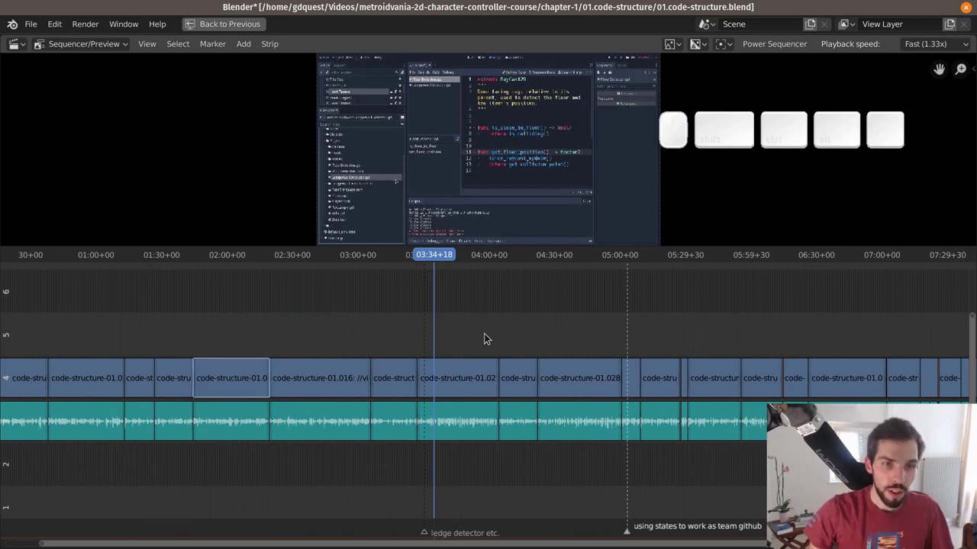
key("Home")
left_click_drag(446, 372, 552, 319, "ctrl")
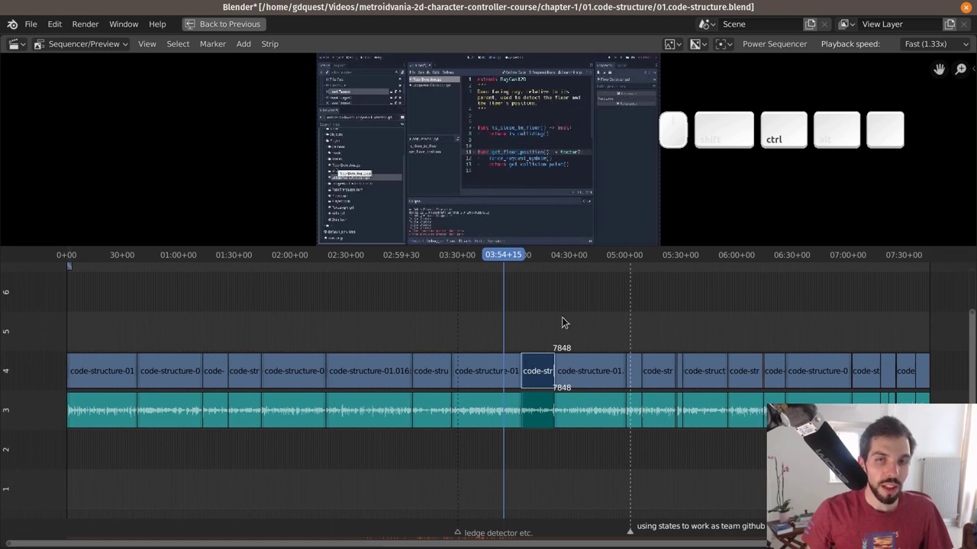
left_click(562, 317, "ctrl")
left_click(452, 312, "ctrl")
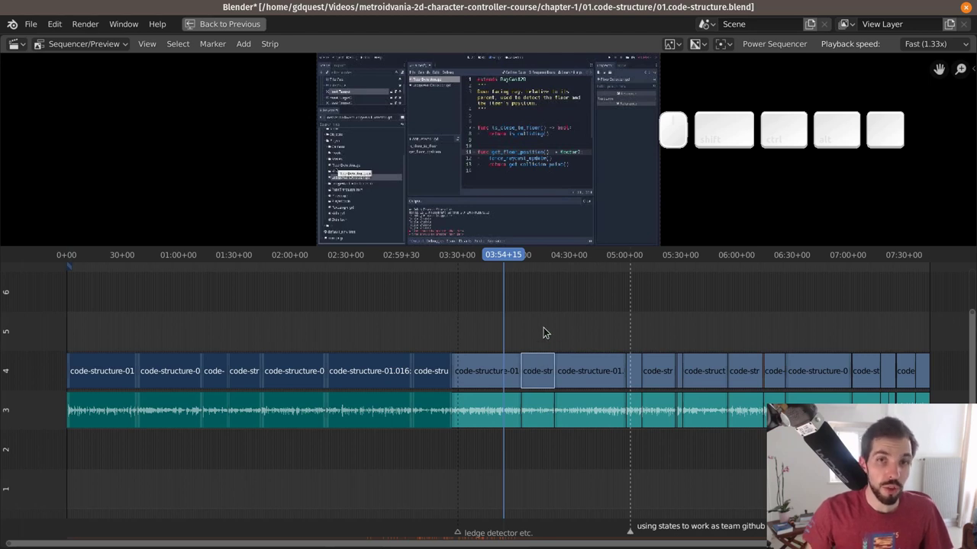
left_click(447, 285, "ctrl")
left_click(556, 306, "ctrl")
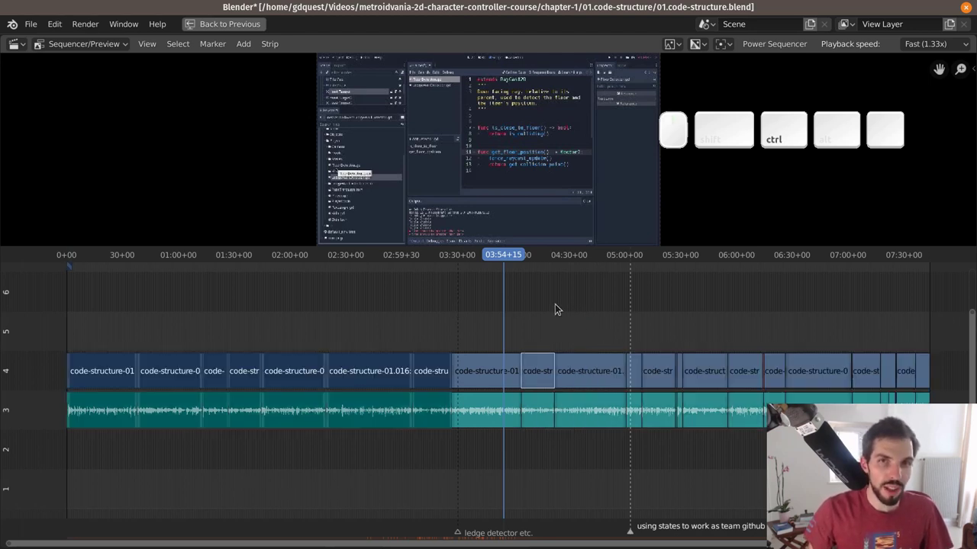
left_click(425, 301, "ctrl")
left_click(551, 313, "ctrl")
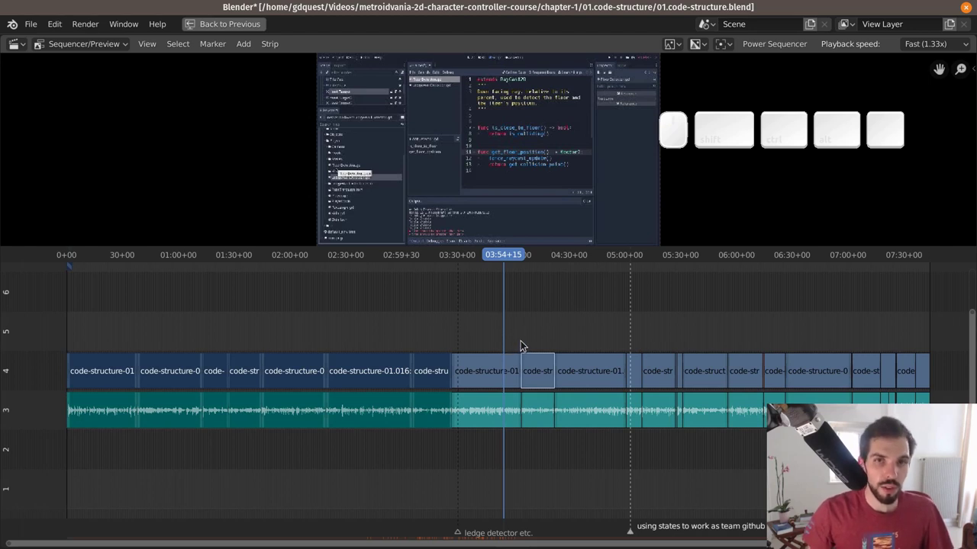
left_click(449, 374, "alt")
left_click(482, 382)
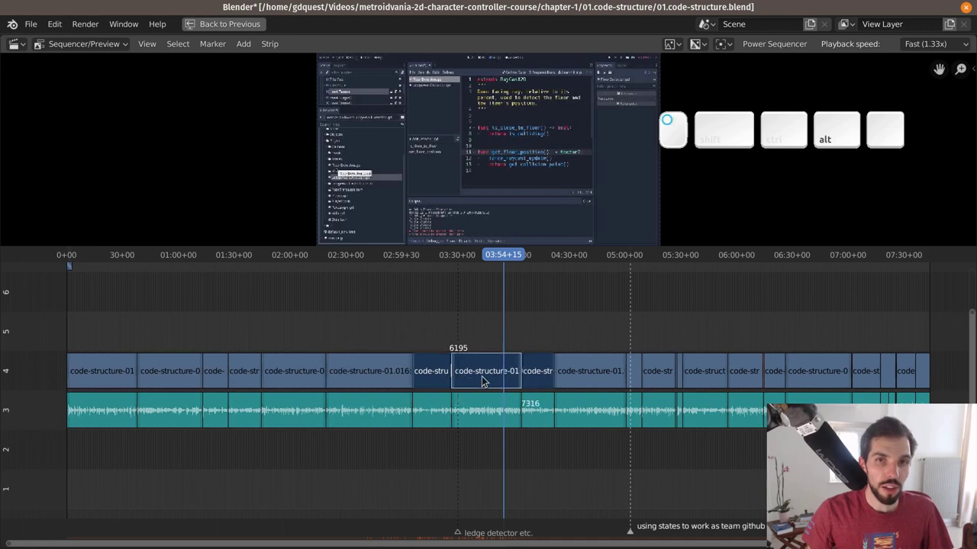
left_click(582, 371)
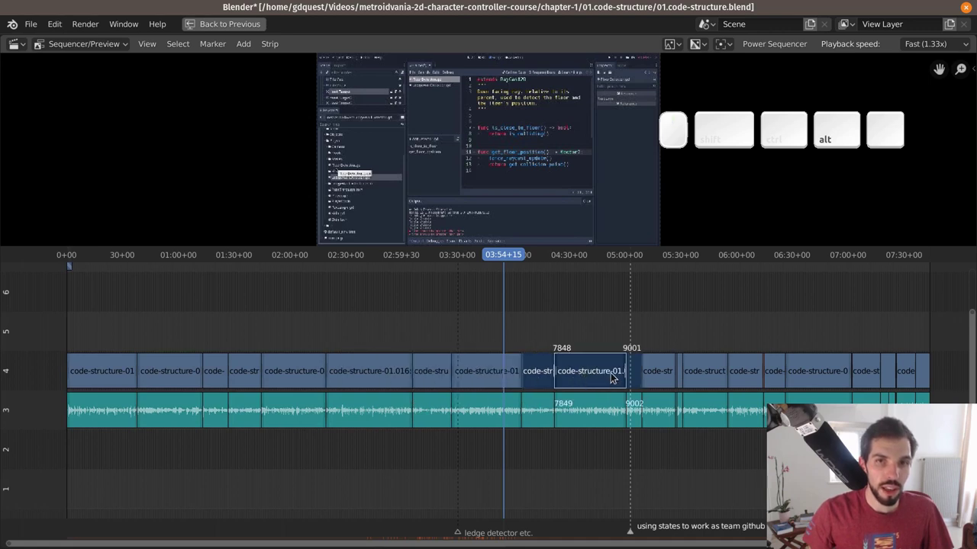
left_click(591, 332)
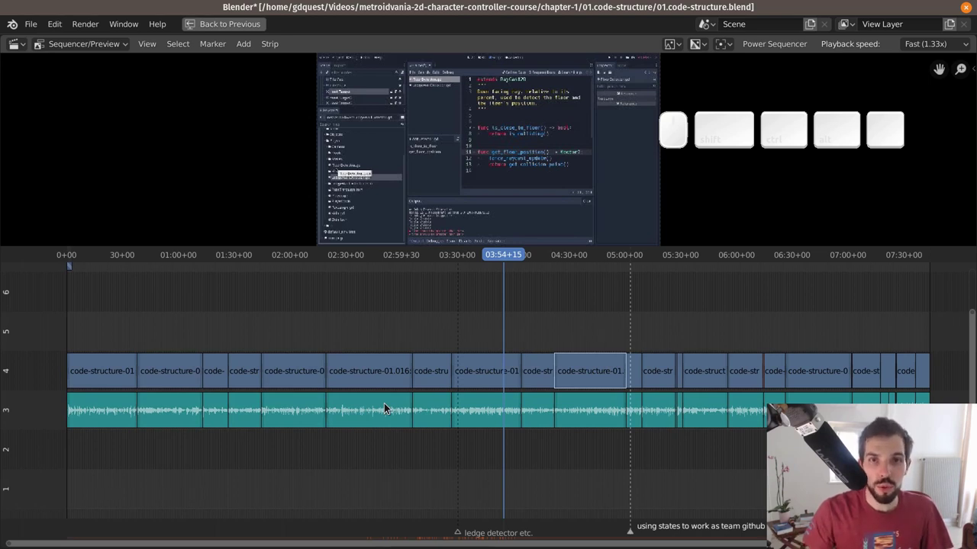
key("t")
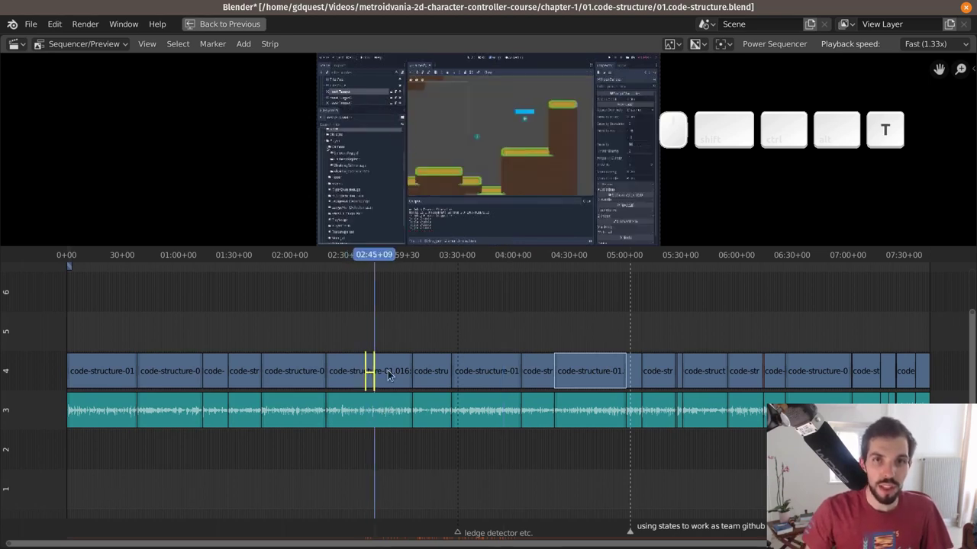
left_click(488, 374)
key("ctrl+z")
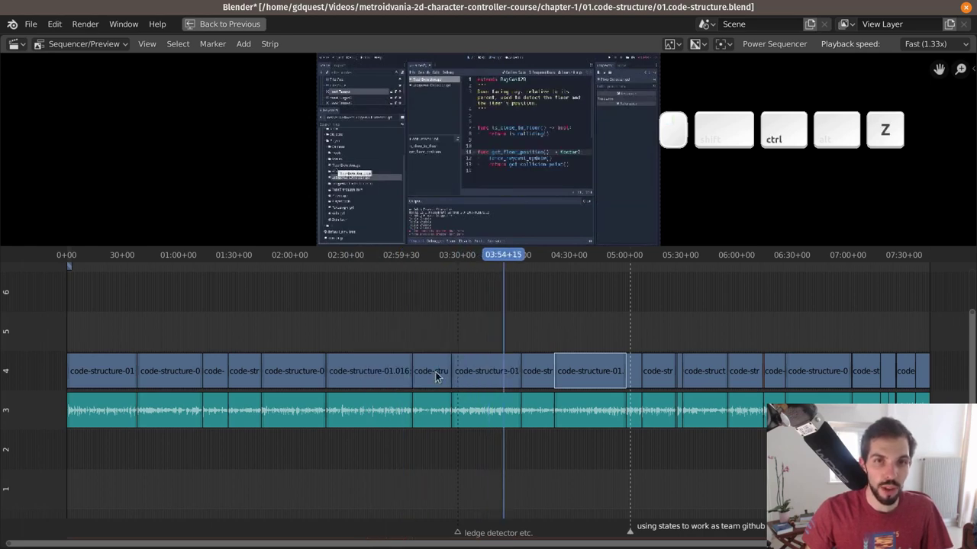
key("t")
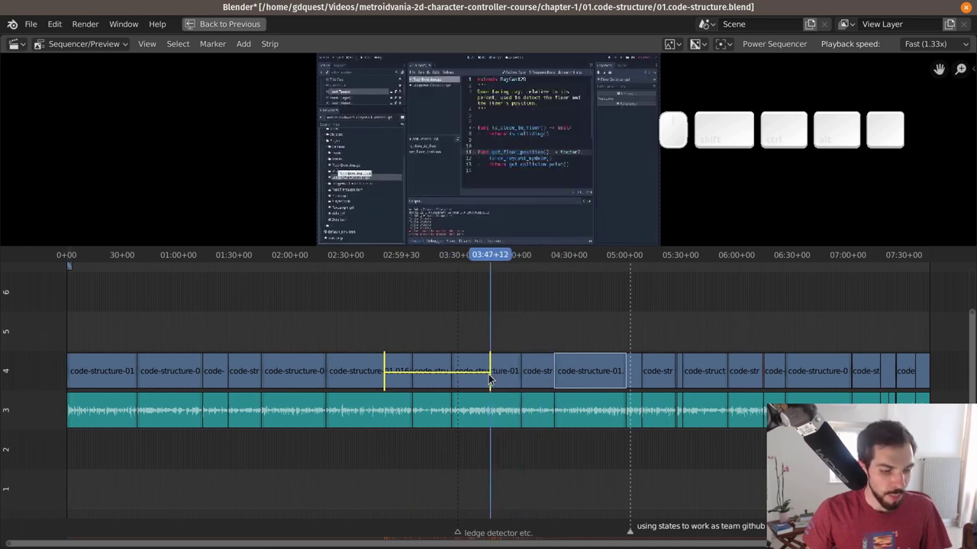
key("ctrl")
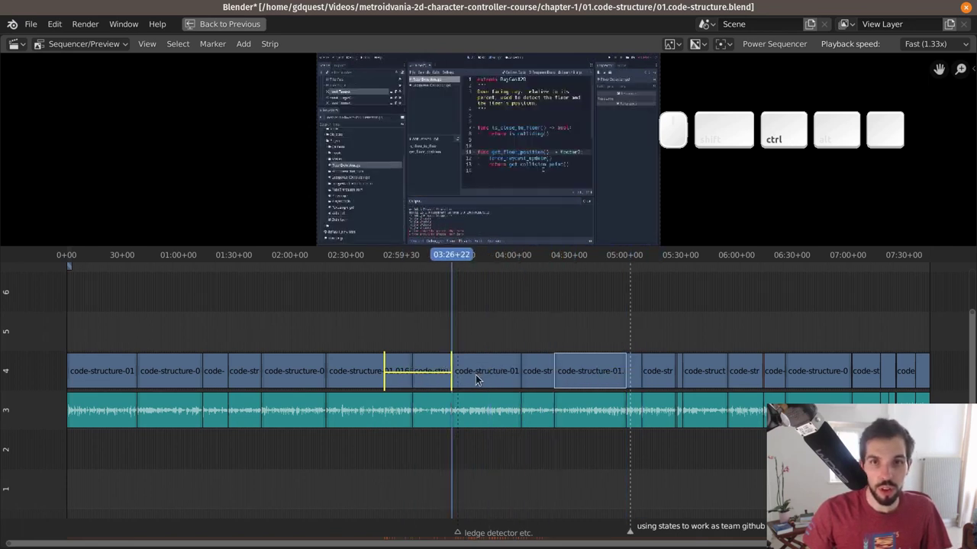
key("Escape")
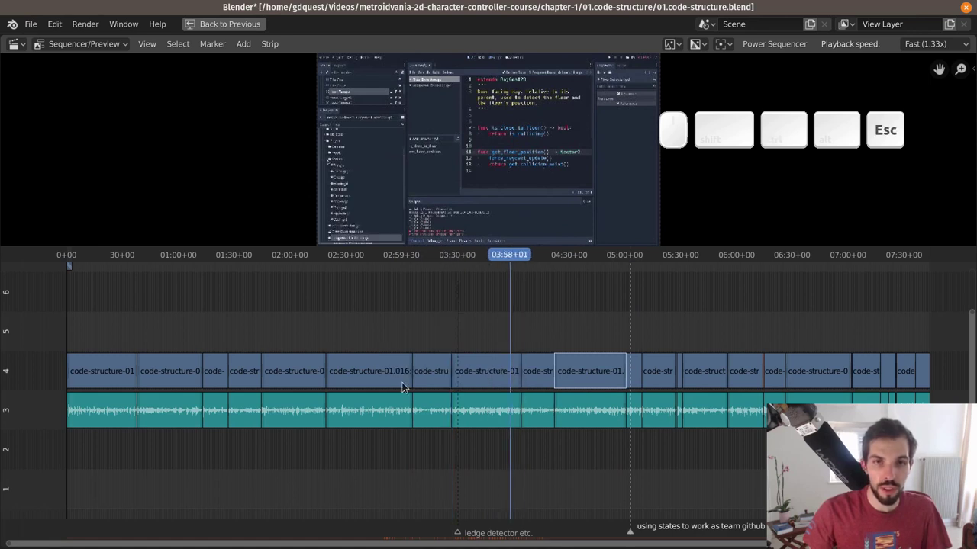
key("shift+t")
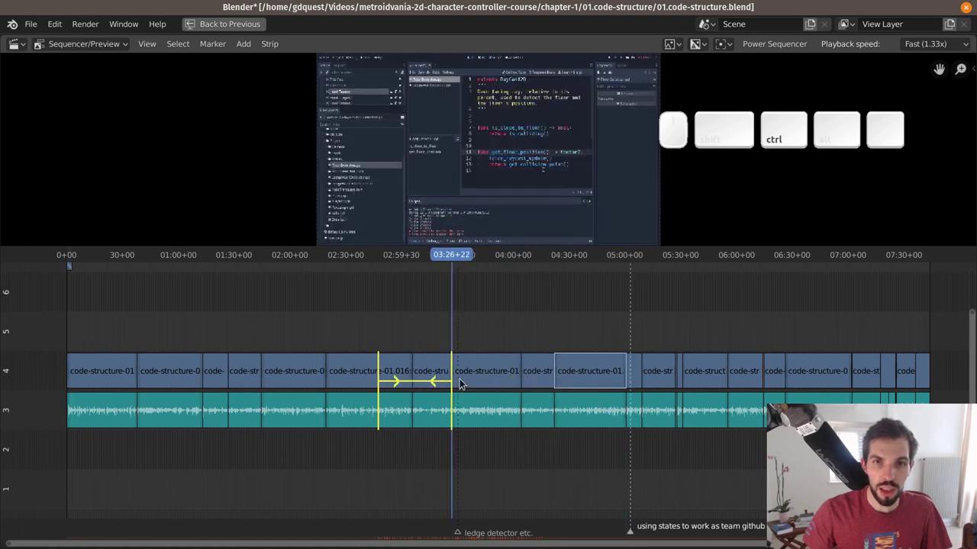
left_click(521, 386)
key("ctrl+z")
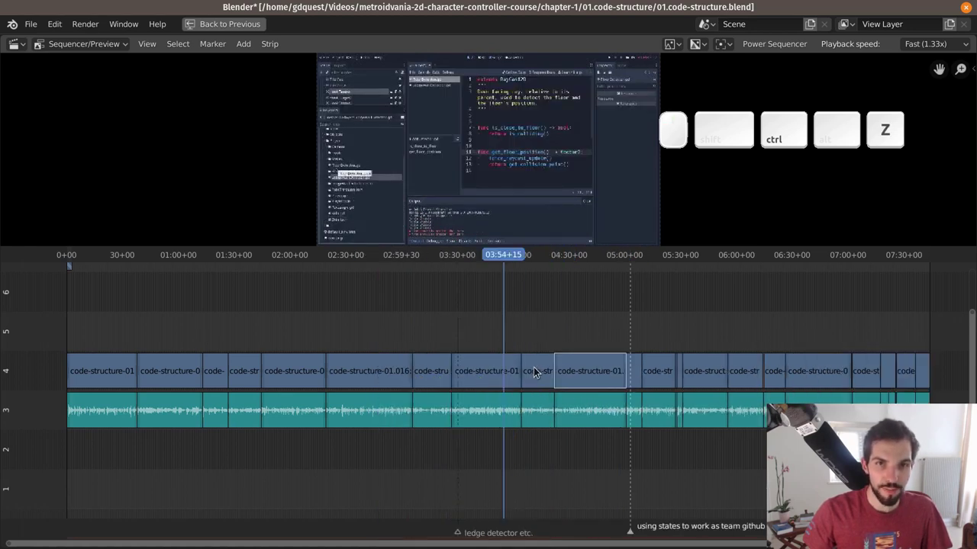
left_click(377, 372)
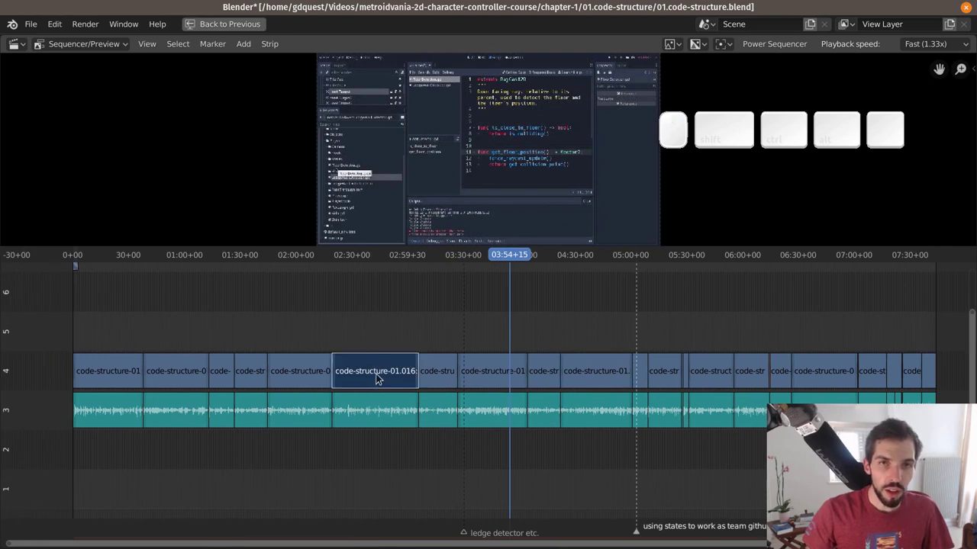
key("g")
left_click(444, 338)
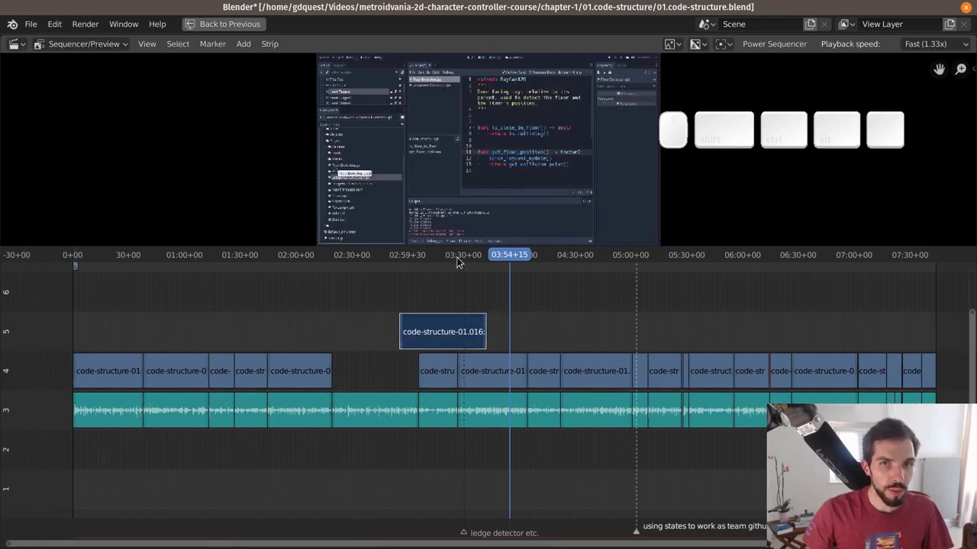
left_click_drag(457, 262, 428, 268)
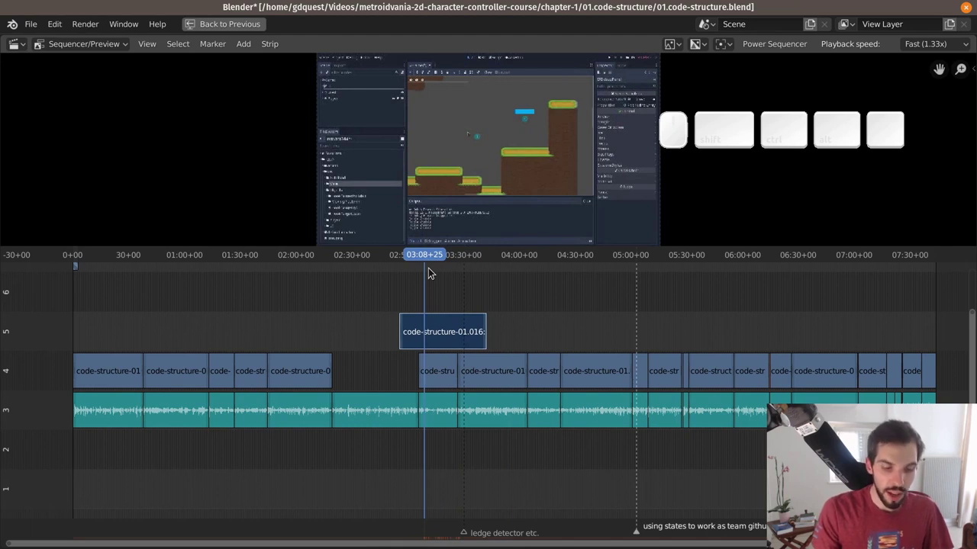
key("ctrl+k")
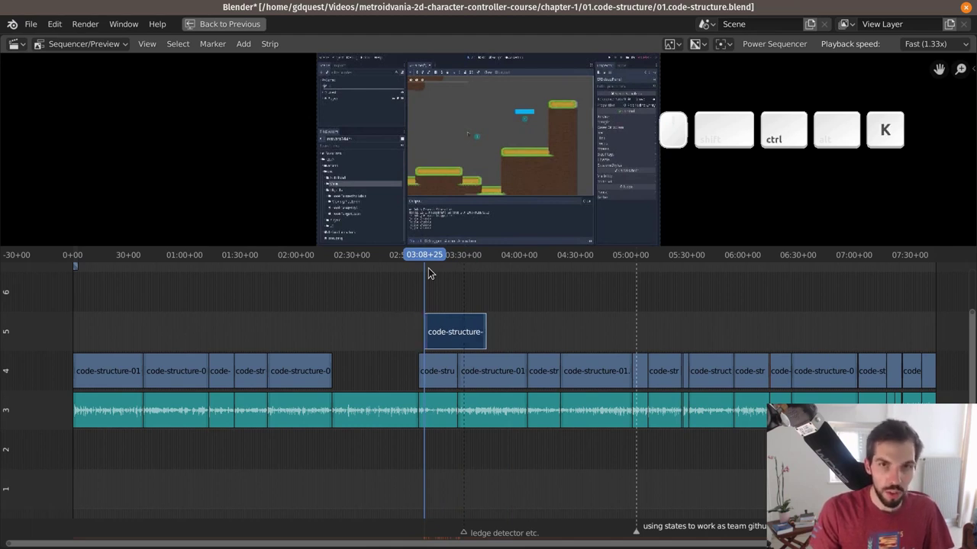
key("ctrl+z")
key("ctrl+alt+k")
key("ctrl+z")
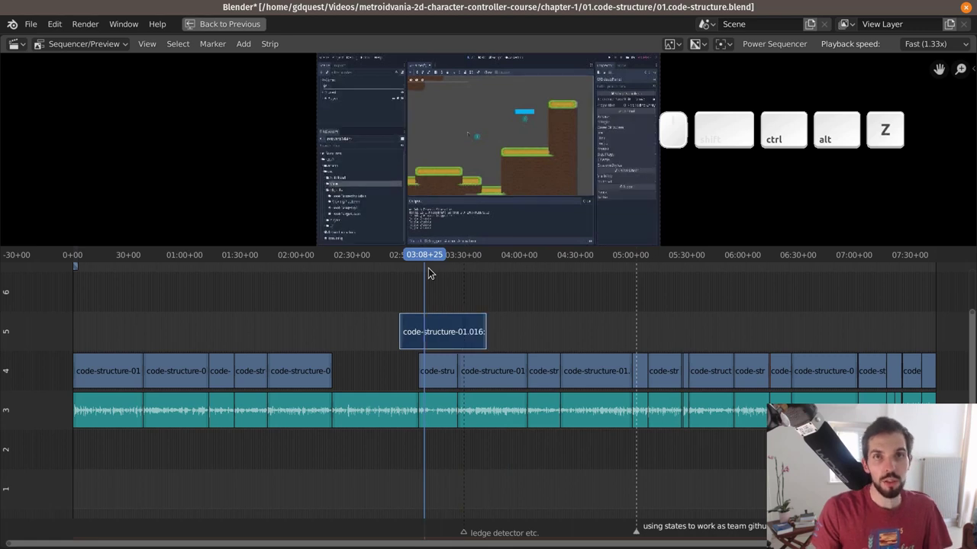
key("ctrl+z")
key("ctrl+z")
left_click(470, 310)
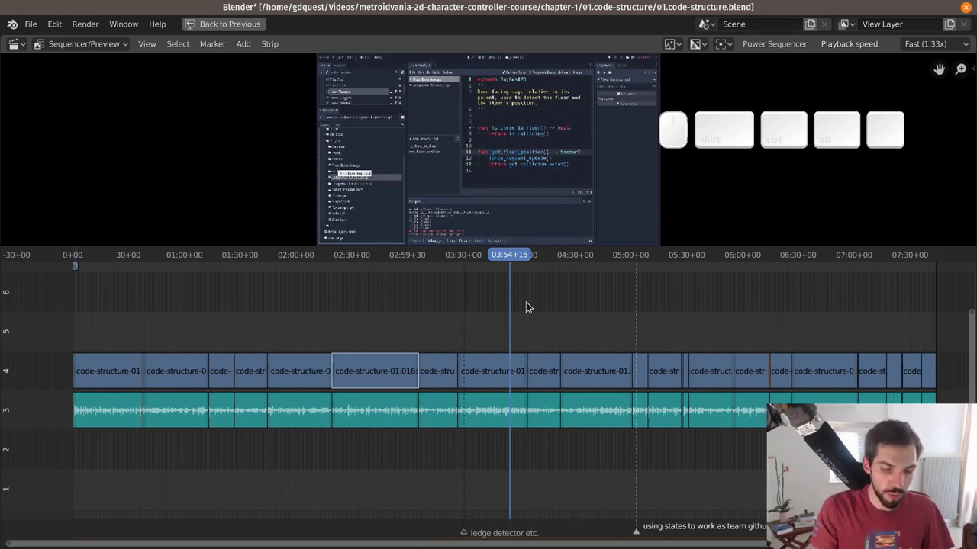
key("ctrl+alt+k")
key("ctrl+alt+z")
key("ctrl+alt+k")
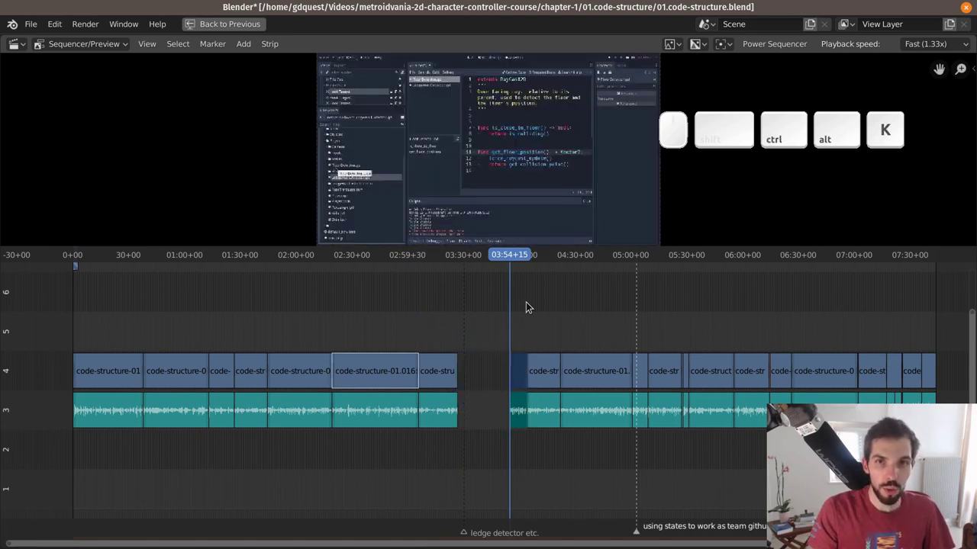
key("ctrl+z")
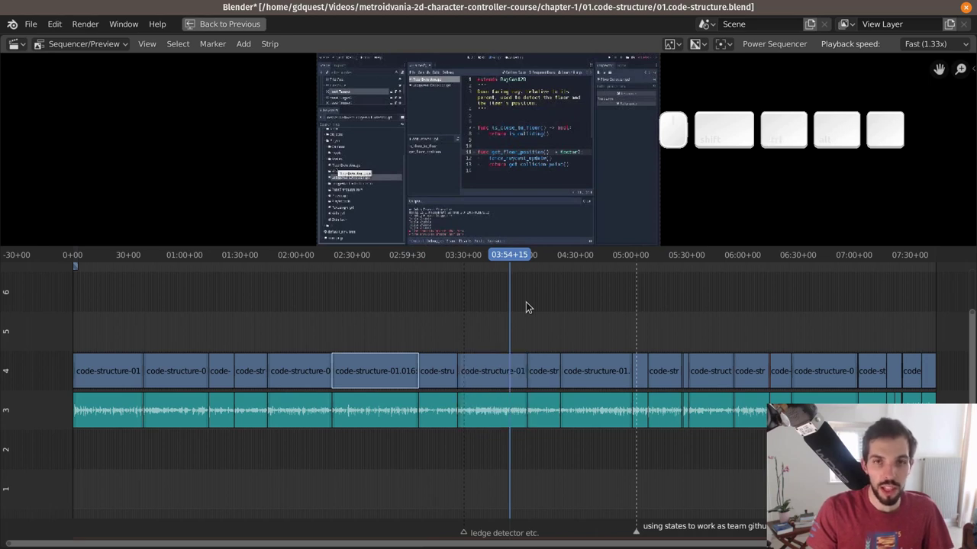
left_click_drag(502, 324, 501, 439)
key("ctrl+shift+k")
key("ctrl+shift+z")
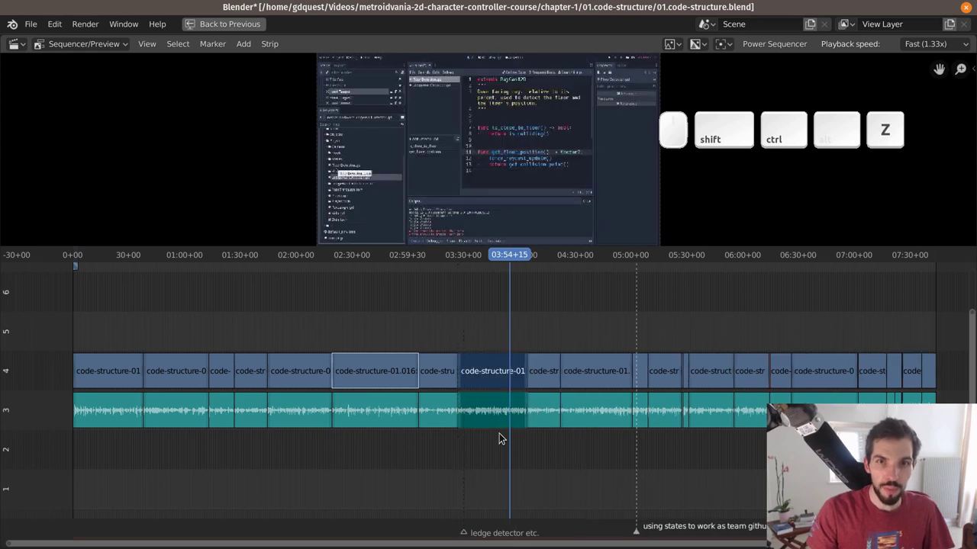
key("ctrl+alt+k")
key("ctrl+alt+k")
key("ctrl+shift+alt+k")
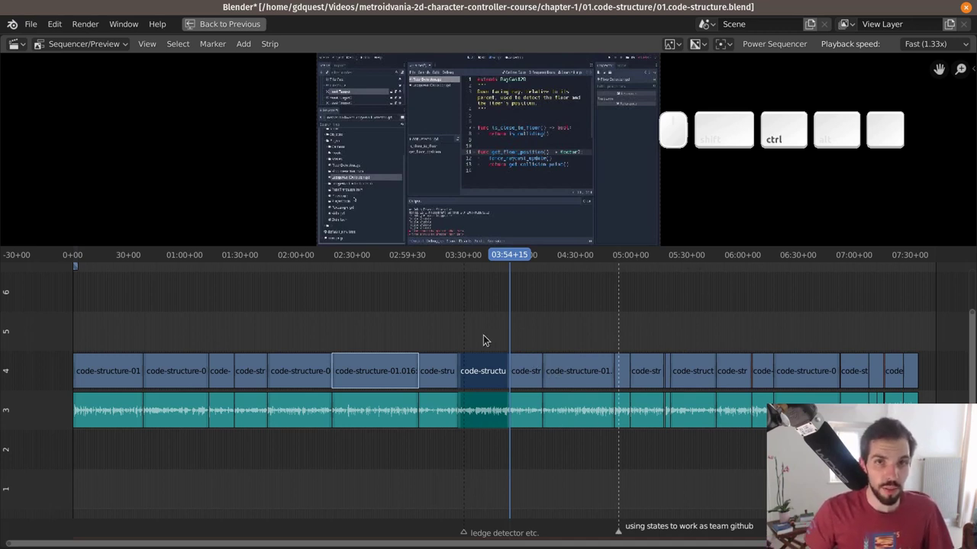
key("ctrl+z")
key("ctrl+z")
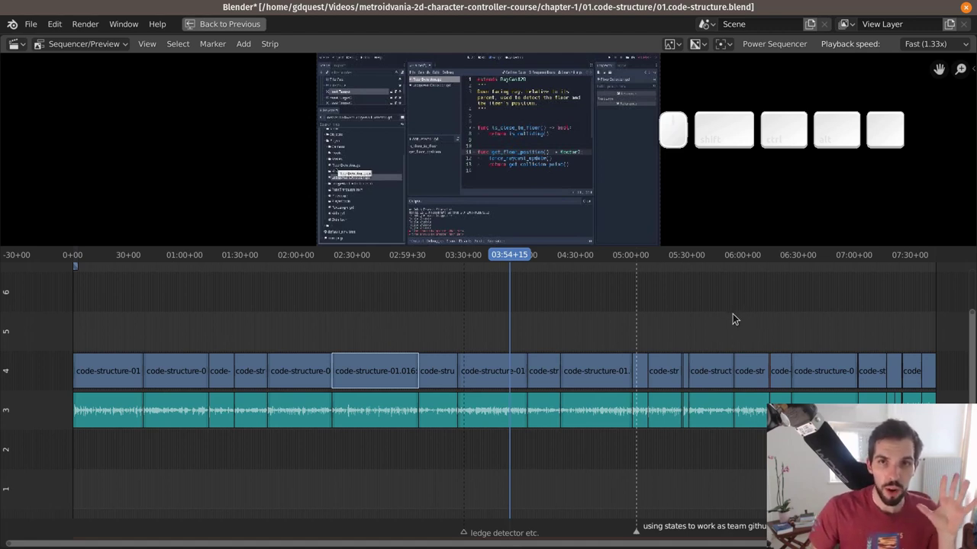
left_click(755, 43)
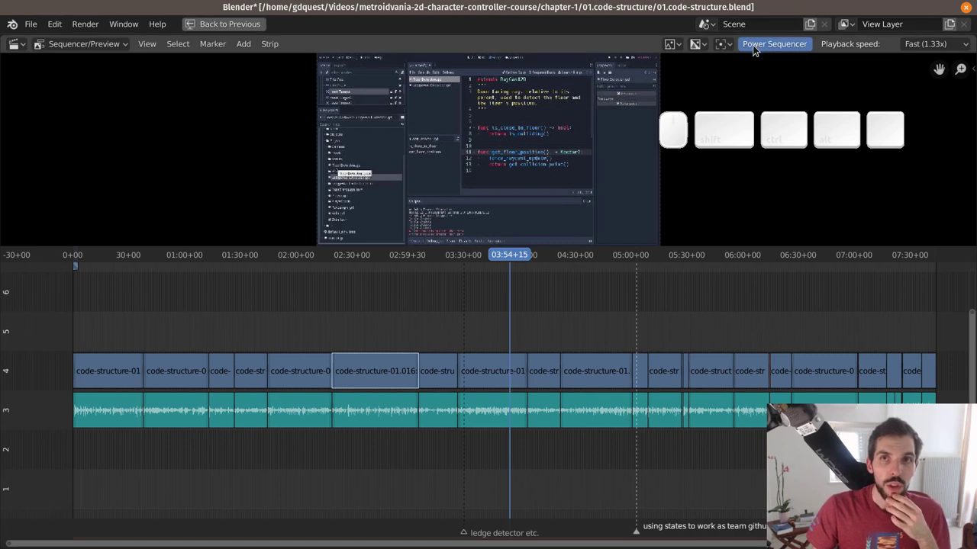
left_click(795, 43)
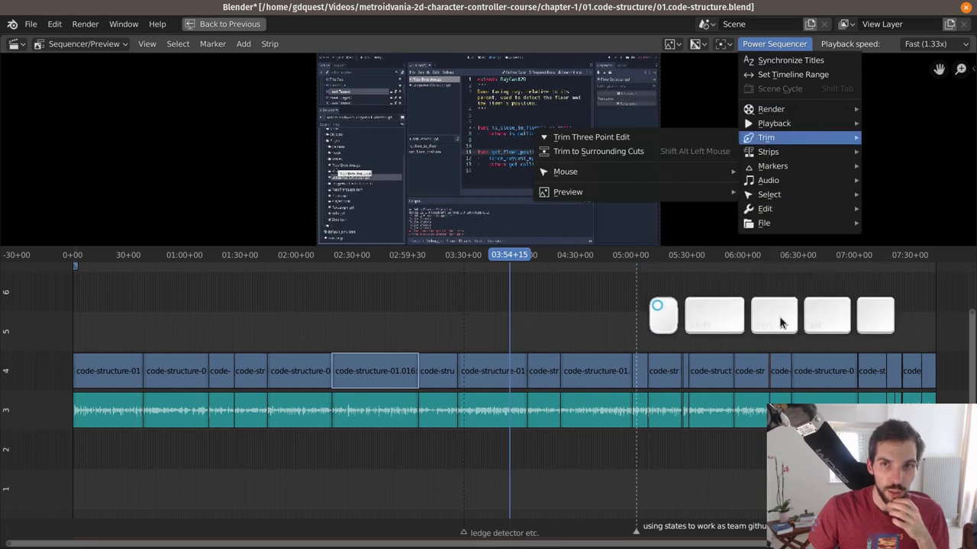
mouse_move(790, 224)
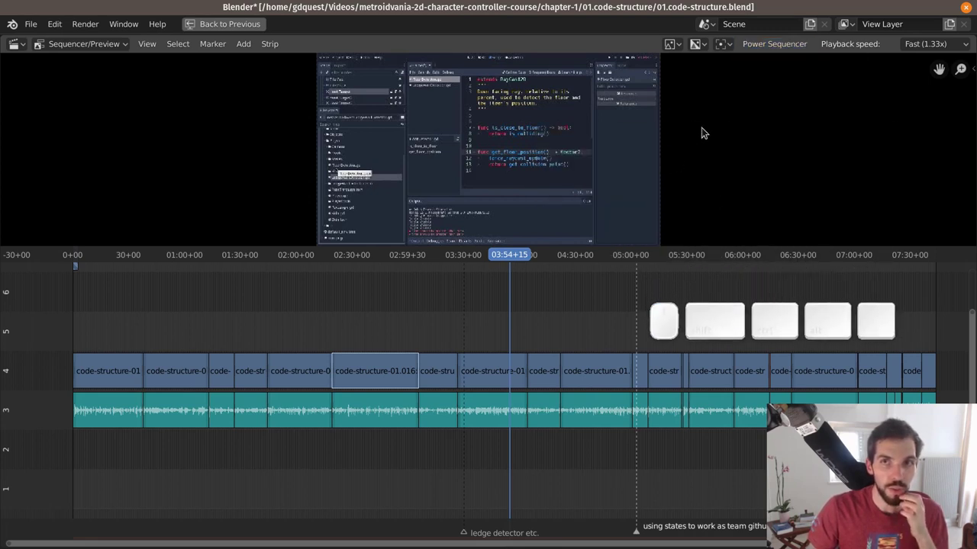
left_click(788, 46)
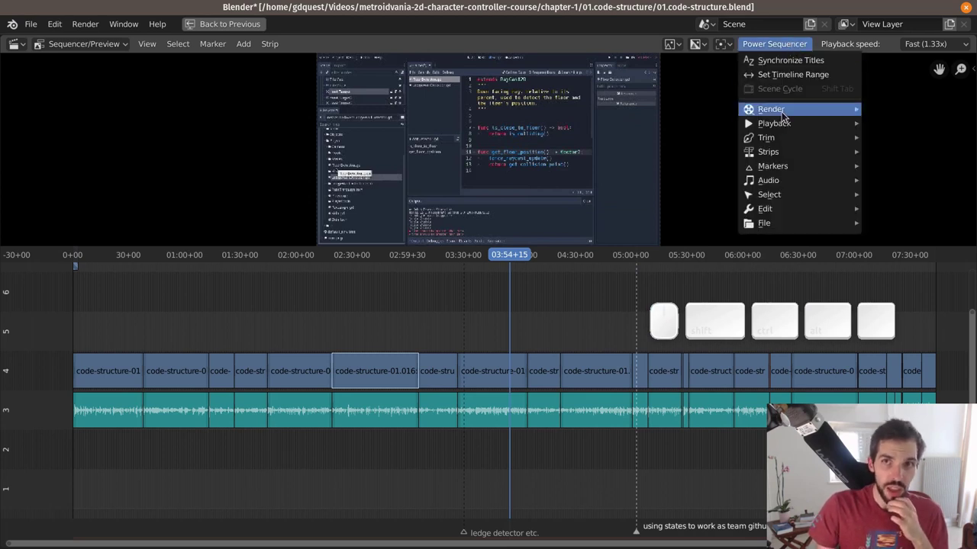
mouse_move(780, 141)
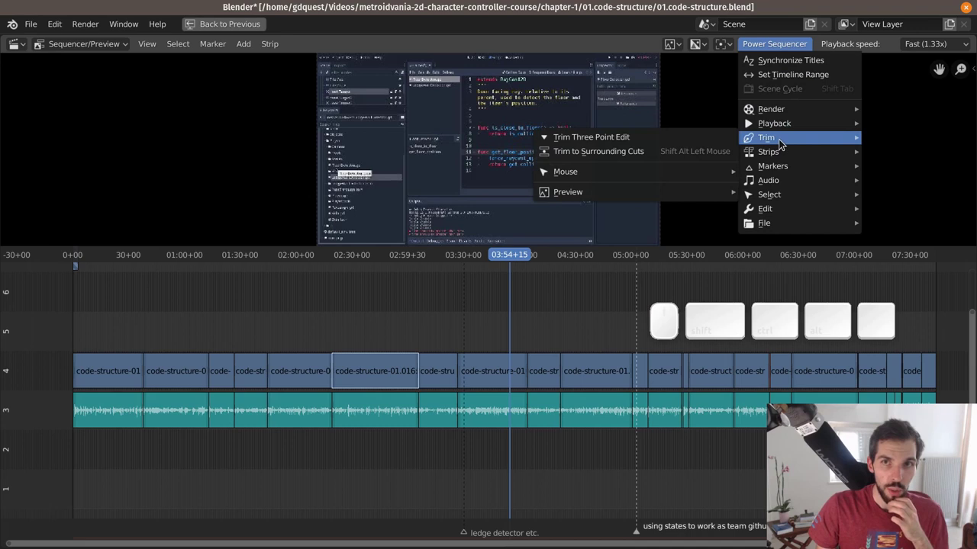
mouse_move(773, 183)
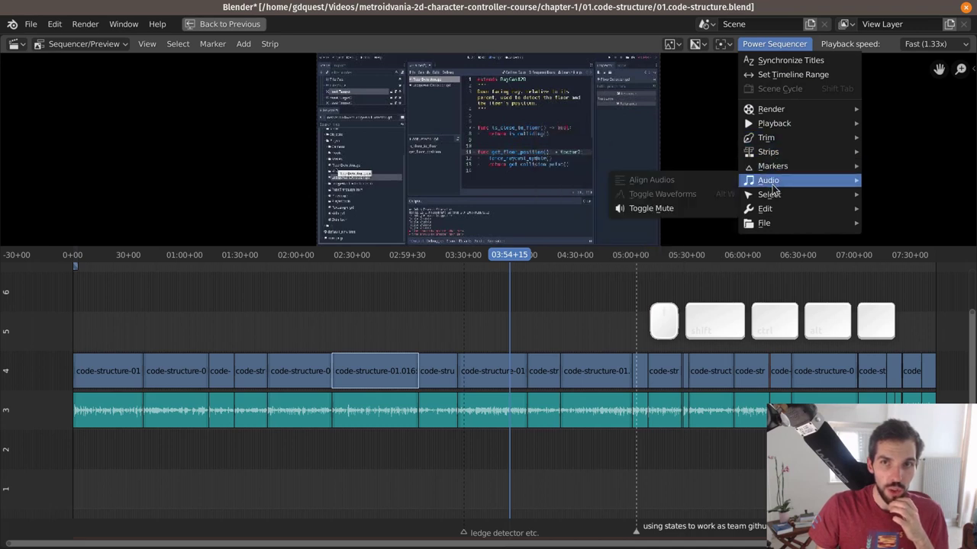
mouse_move(762, 226)
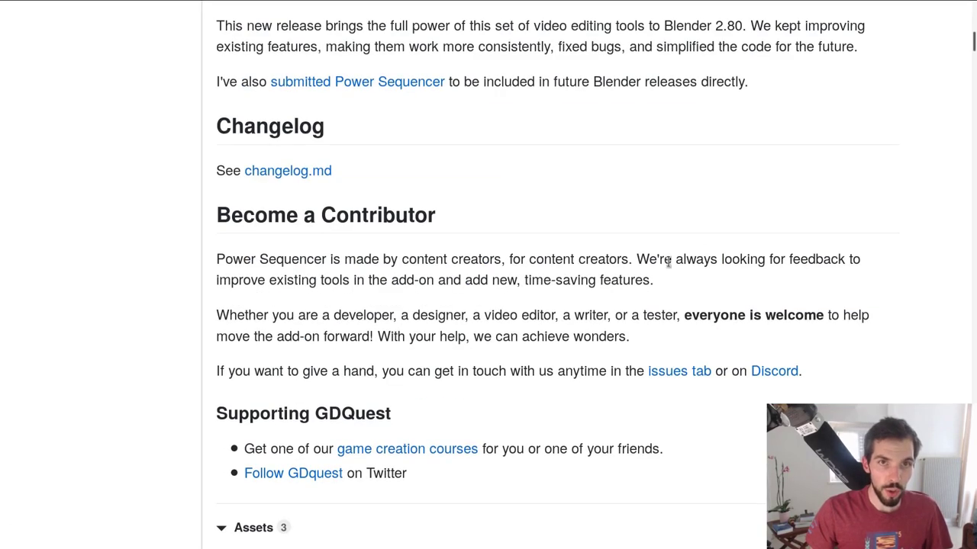
Highlight the feedback sentence, then open the repository's Issues and a blank new-issue form.
left_click_drag(665, 260, 653, 303)
scroll(628, 159, "up", 5)
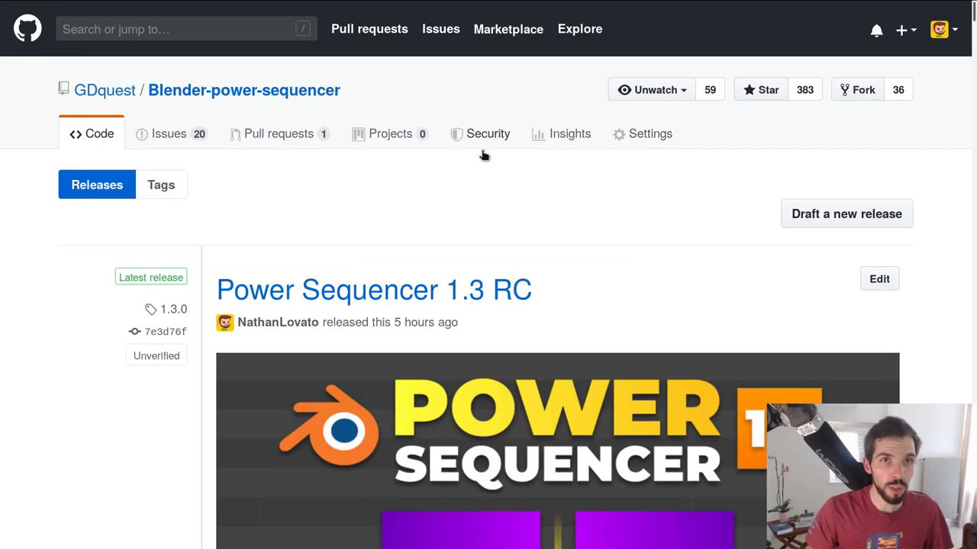
left_click(161, 133)
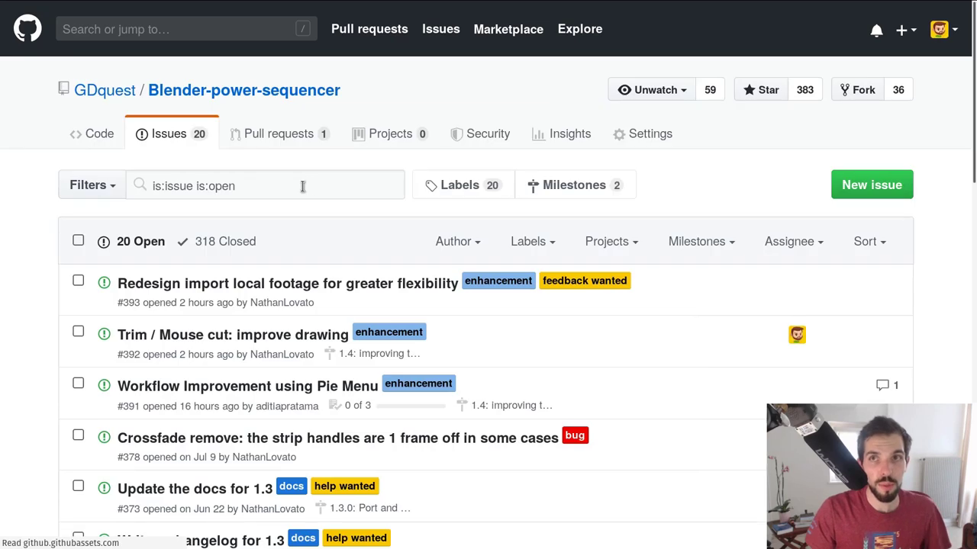
left_click(847, 187)
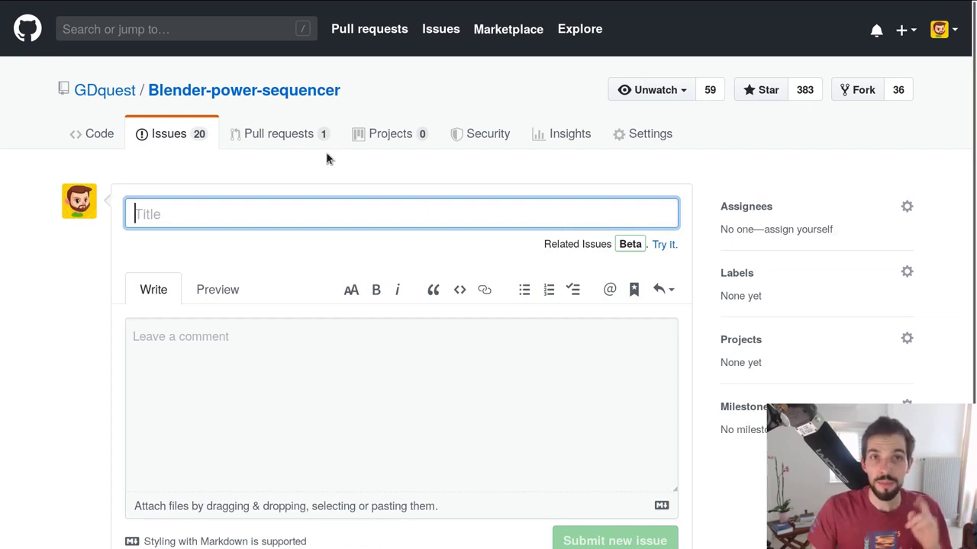
left_click(200, 134)
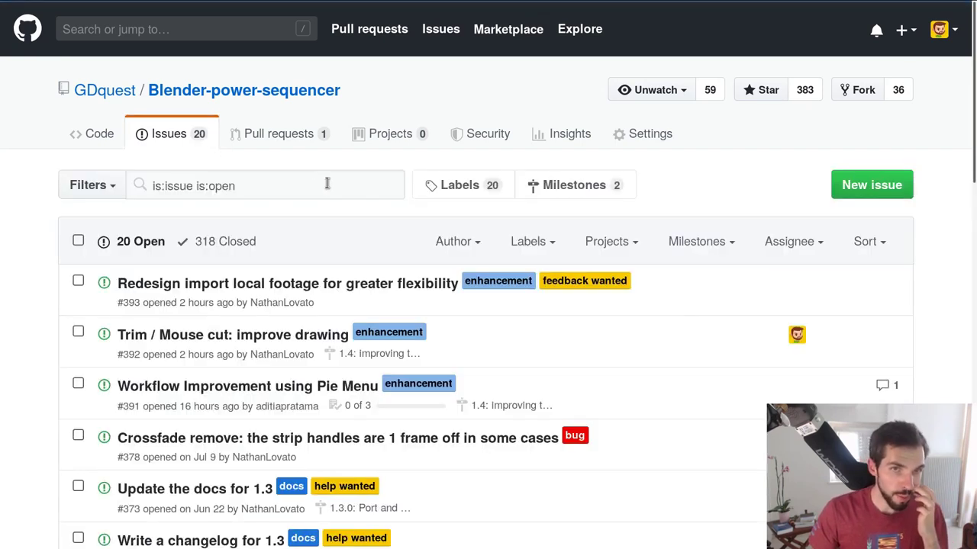
Browse the open issues list, then start an interactive Shift+T trim and cancel it.
scroll(324, 187, "down", 3)
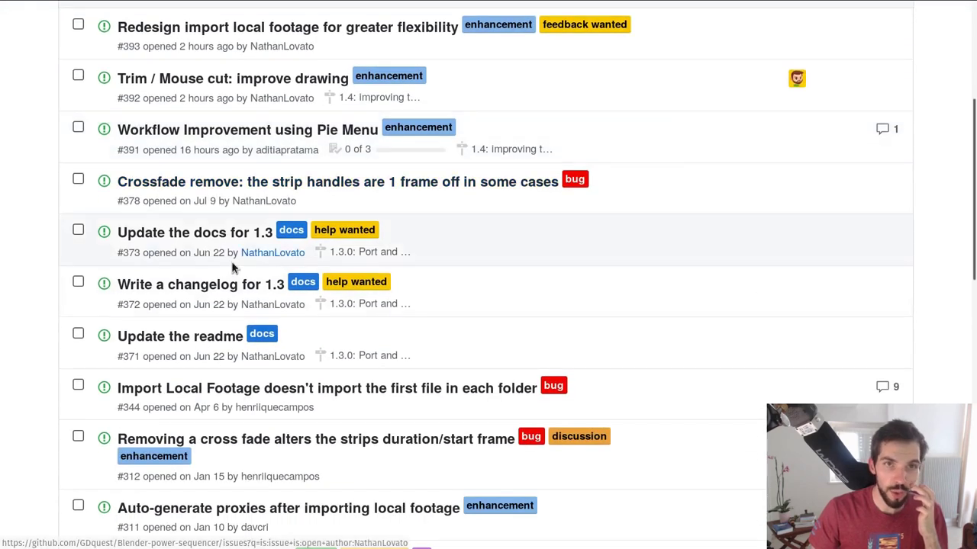
mouse_move(157, 233)
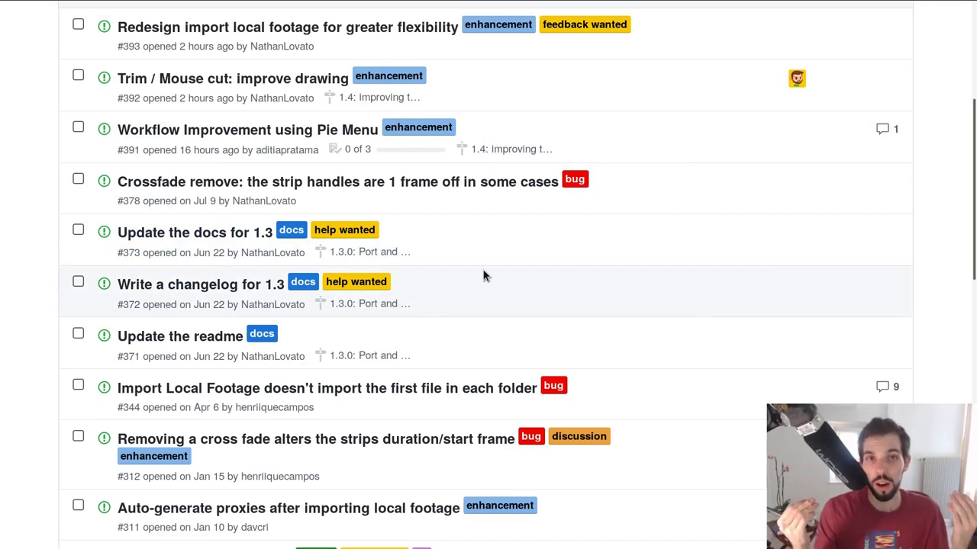
scroll(483, 276, "up", 3)
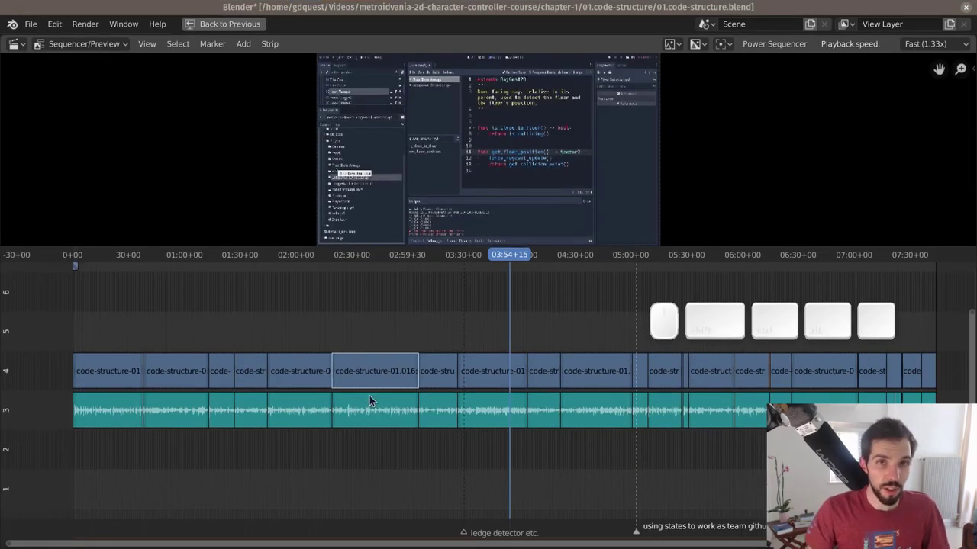
key("shift+t")
key("shift+t")
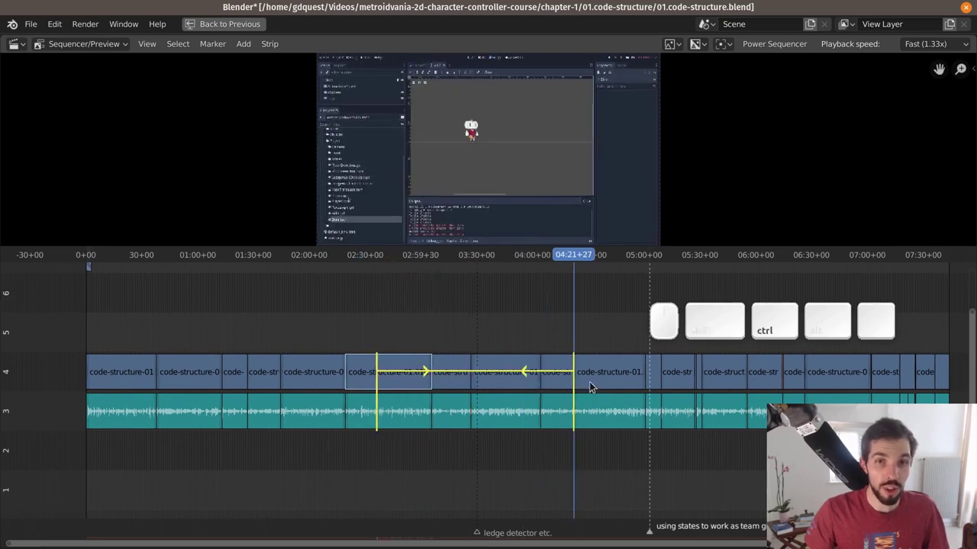
key("Escape")
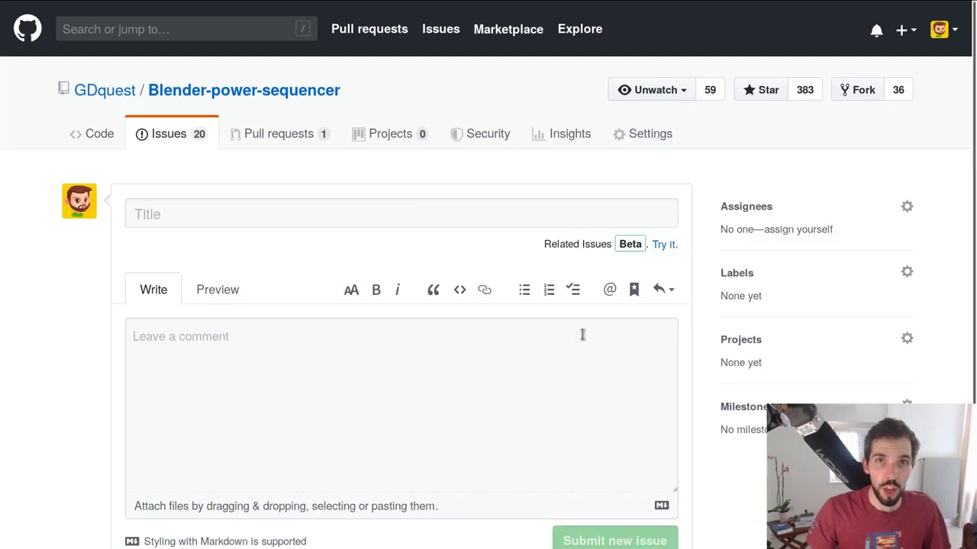
Return to the Power Sequencer 1.3 RC release notes and open its Blender submission task.
key("alt+Left")
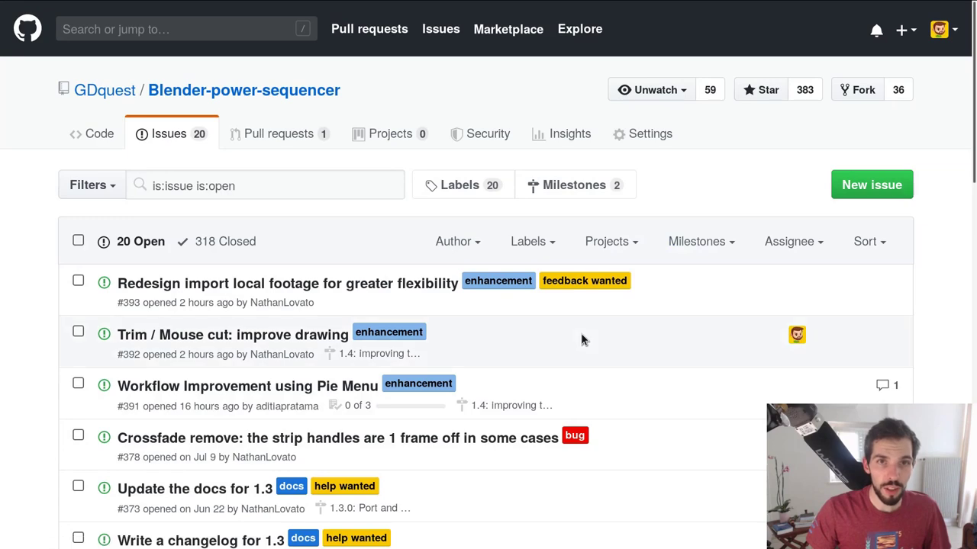
key("alt+Left")
scroll(901, 229, "down", 6)
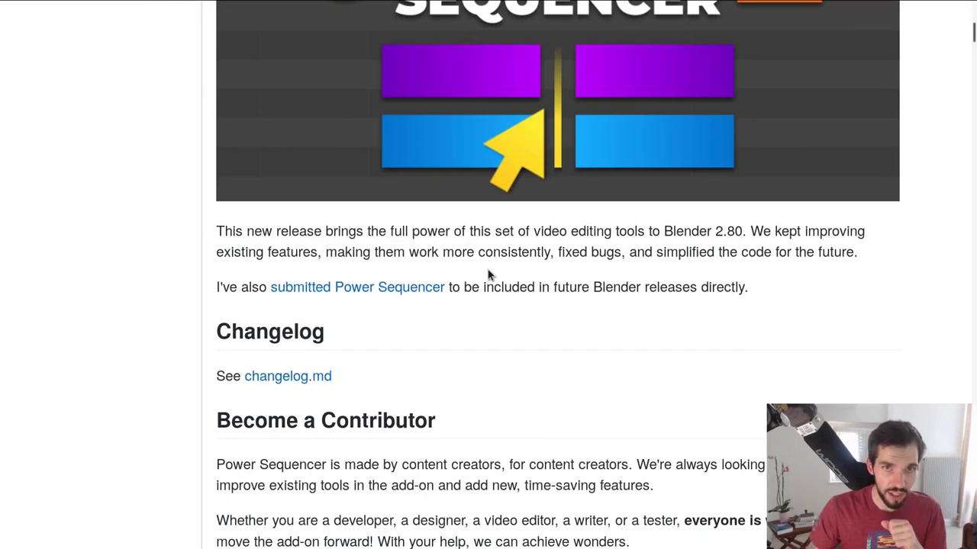
left_click(319, 288)
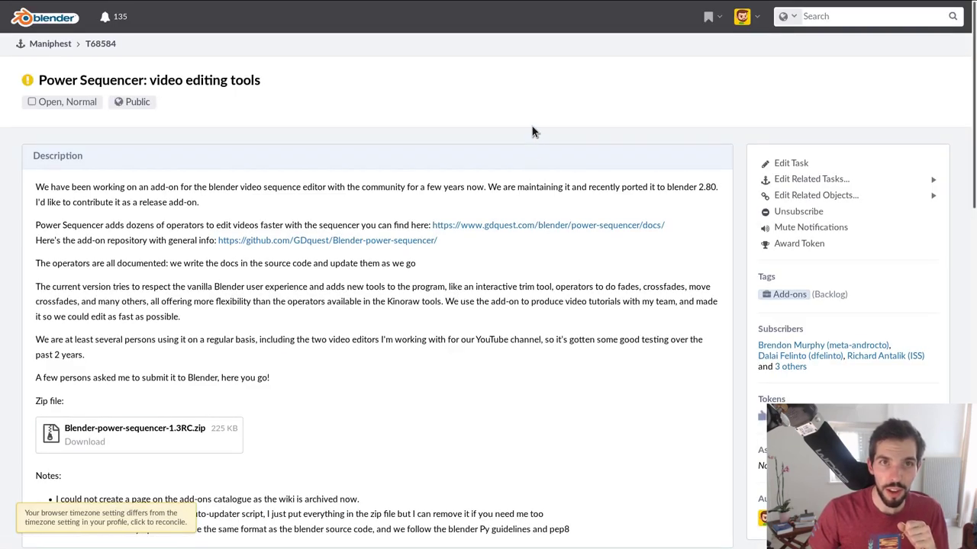
Scroll down task T68584 to read the Power Sequencer add-on submission description.
scroll(533, 133, "down", 3)
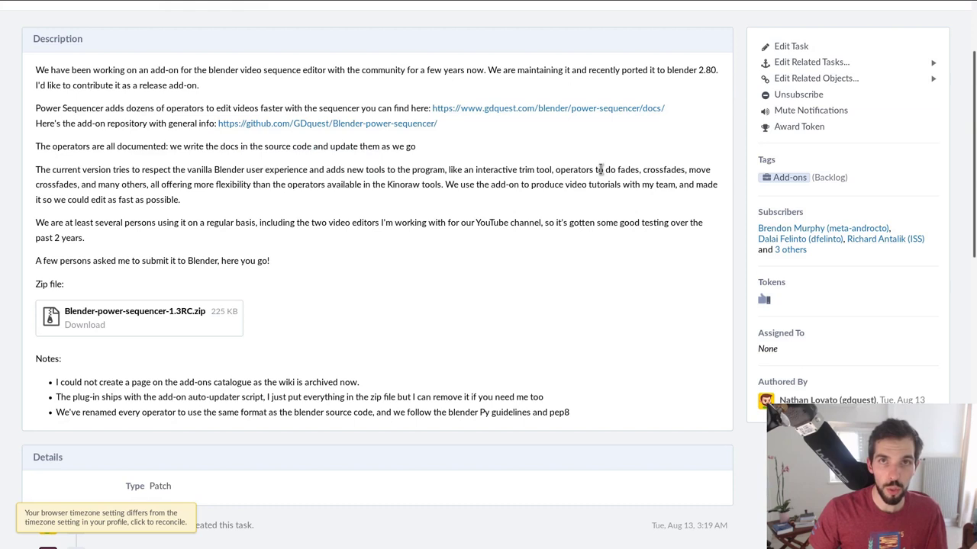